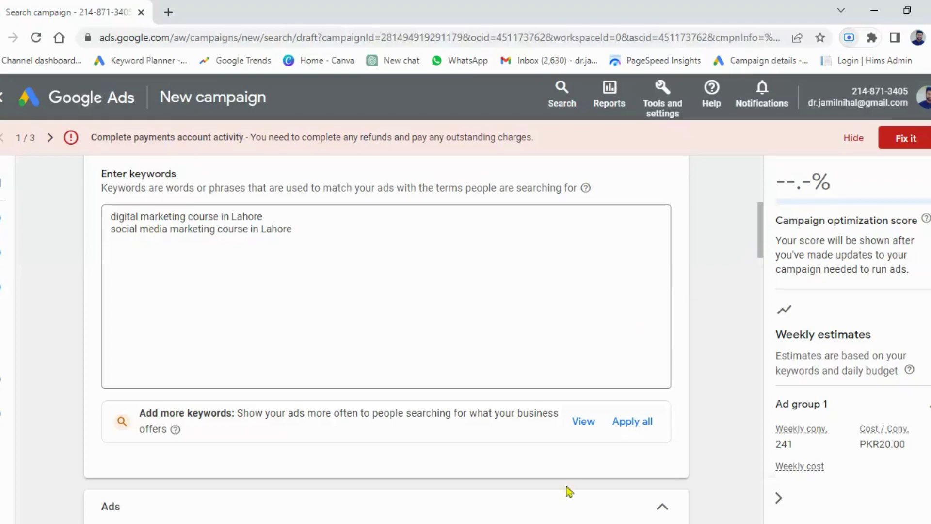
pyautogui.scroll(-8, 568, 491)
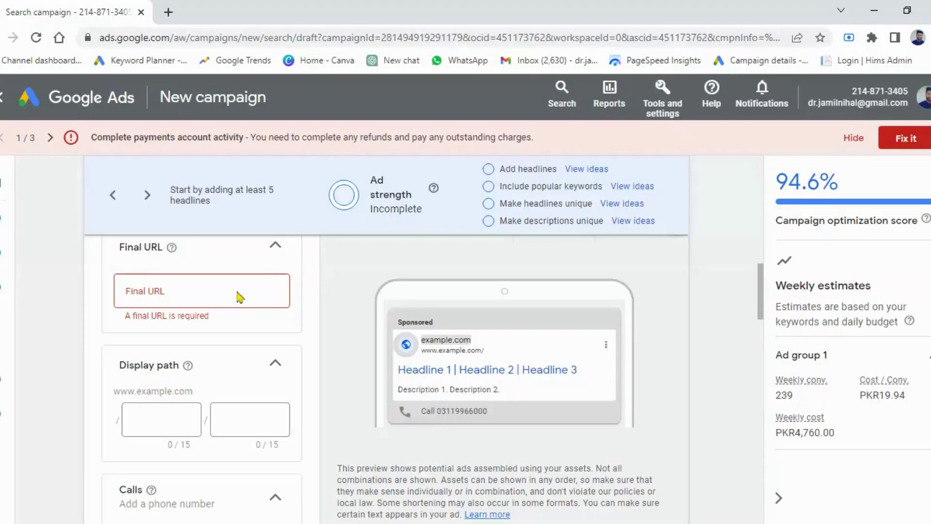
pyautogui.click(216, 293)
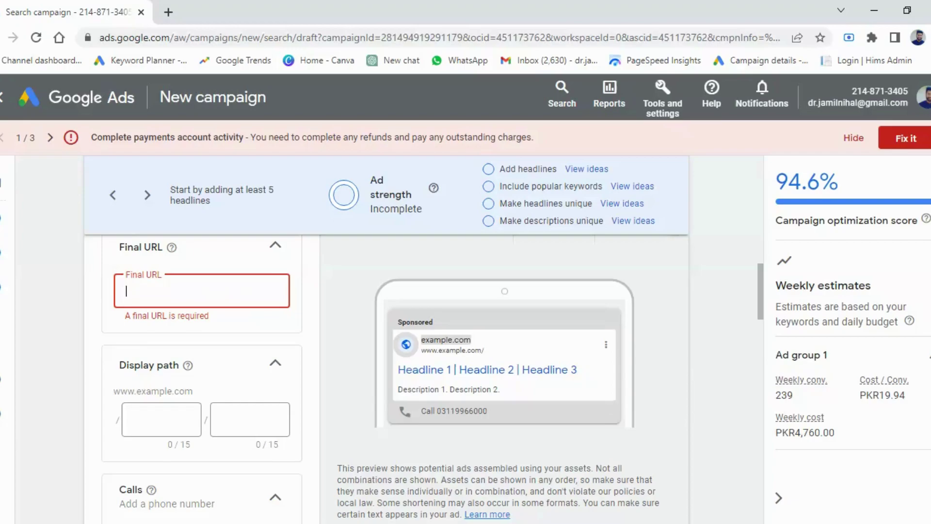
pyautogui.write('https://ww.')
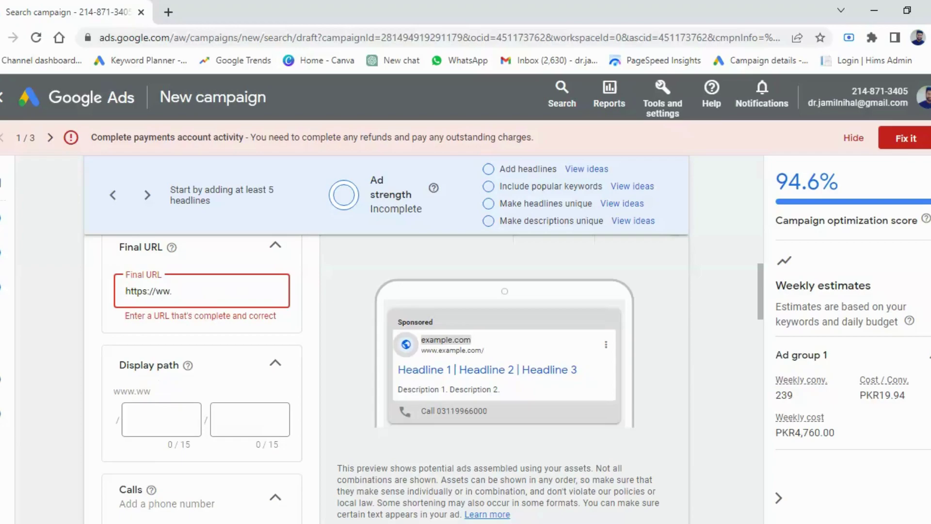
pyautogui.press('BackSpace')
pyautogui.write('w.je')
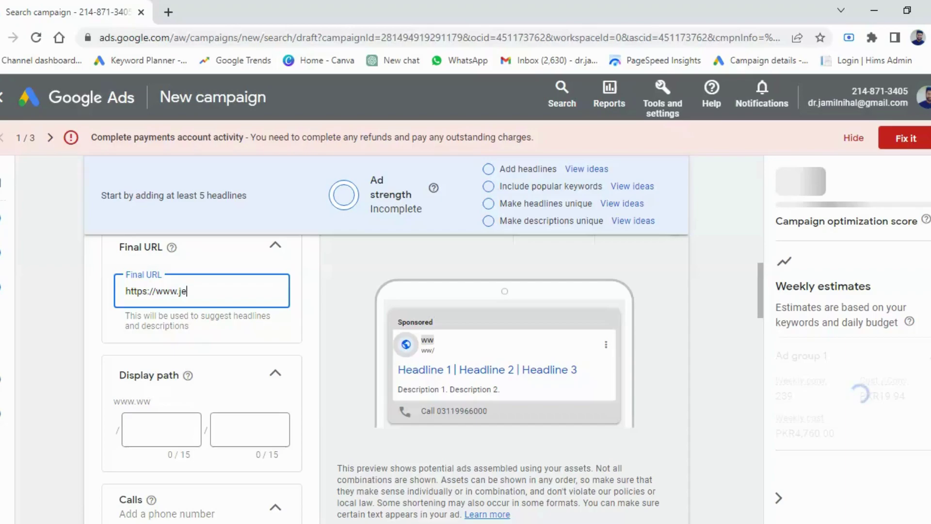
pyautogui.write('ffins')
pyautogui.write('titute.com')
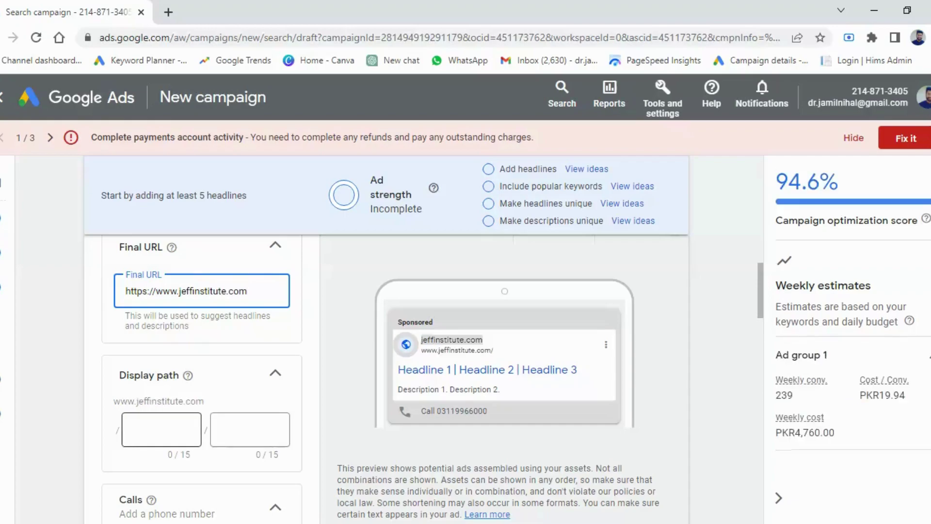
# - Set the first part of the ad's display path to "admission"
pyautogui.click(170, 434)
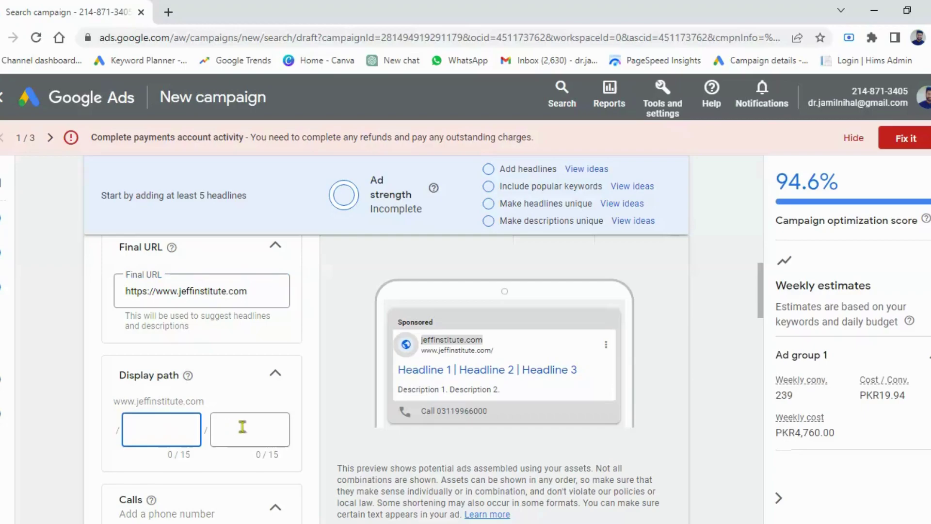
pyautogui.write('admission')
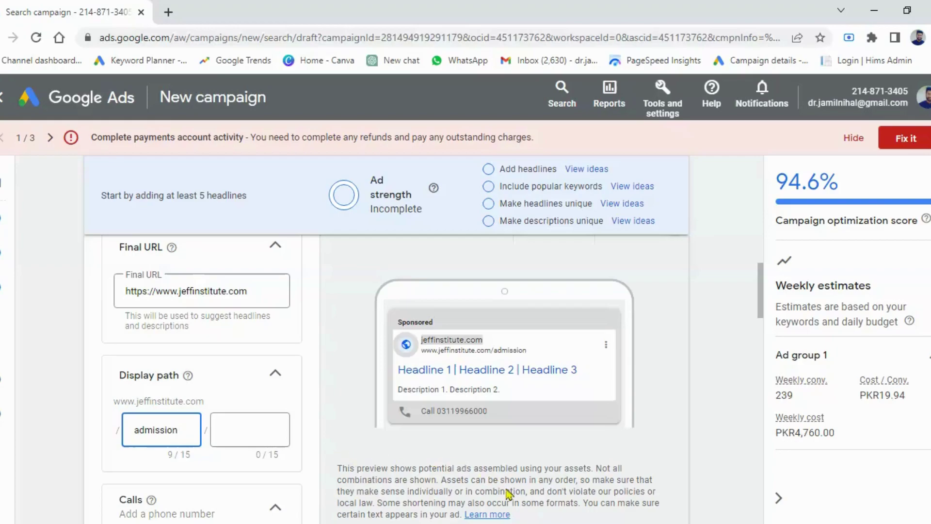
pyautogui.click(761, 316)
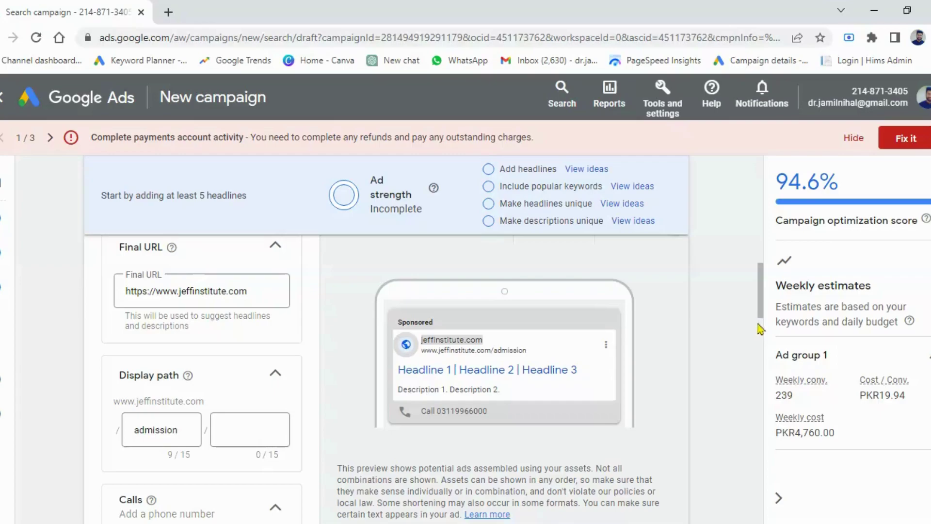
# - Enter "Digital Marketing Curse" as the ad's first headline
pyautogui.scroll(-2, 763, 306)
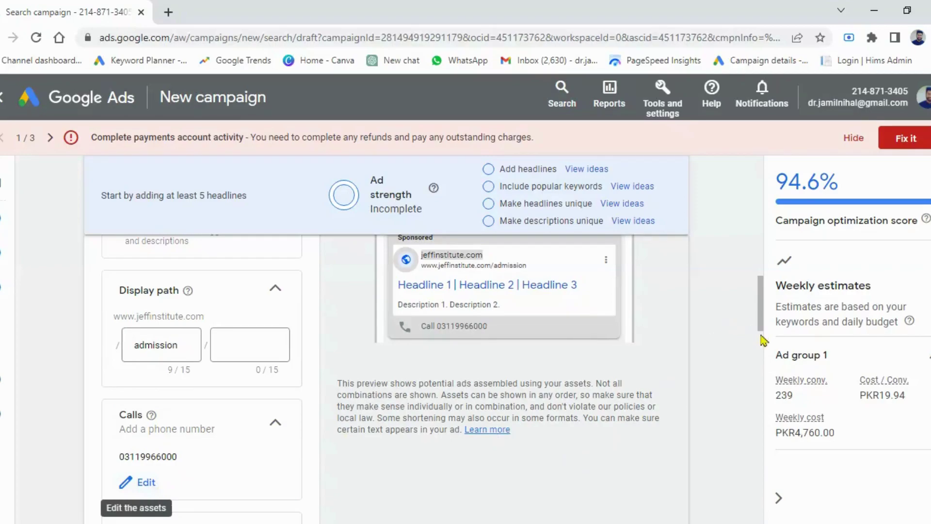
pyautogui.scroll(-3, 761, 340)
pyautogui.moveTo(762, 340); pyautogui.dragTo(767, 384)
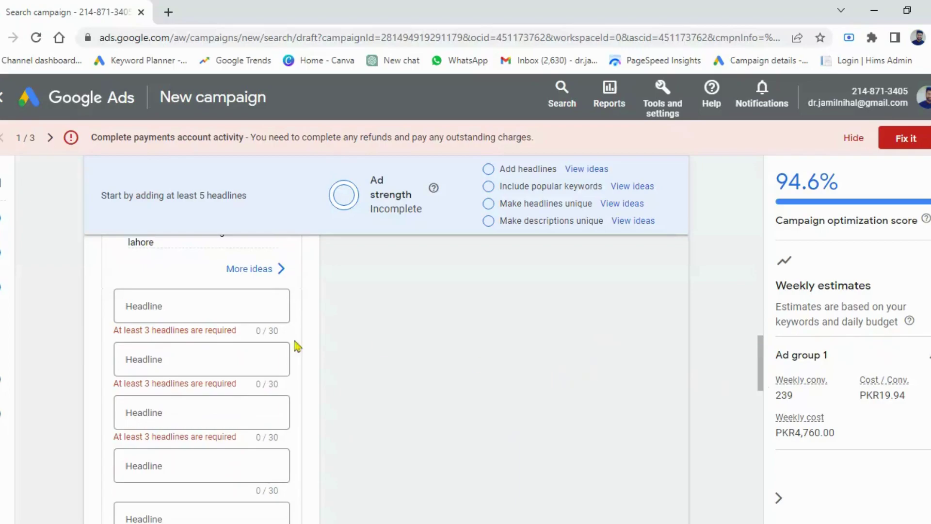
pyautogui.moveTo(279, 338)
pyautogui.click(195, 306)
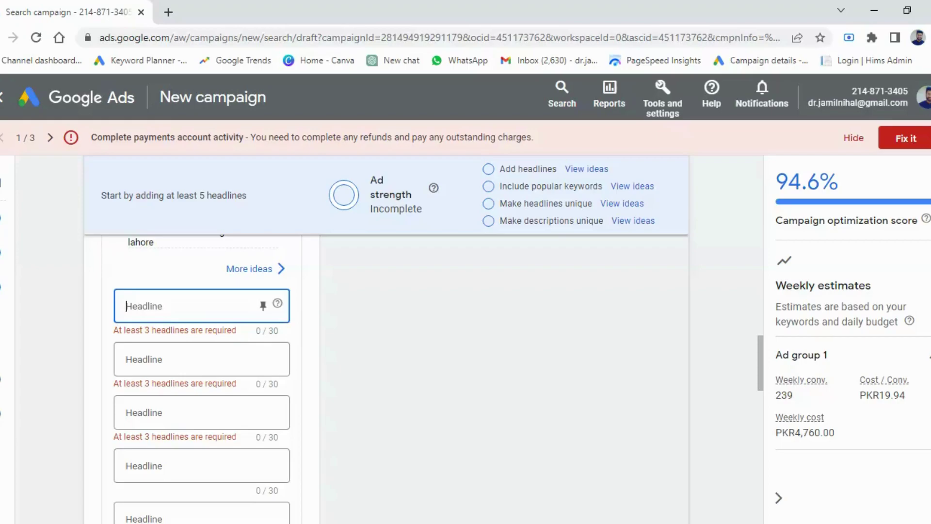
pyautogui.write('Digital Marketing Curse')
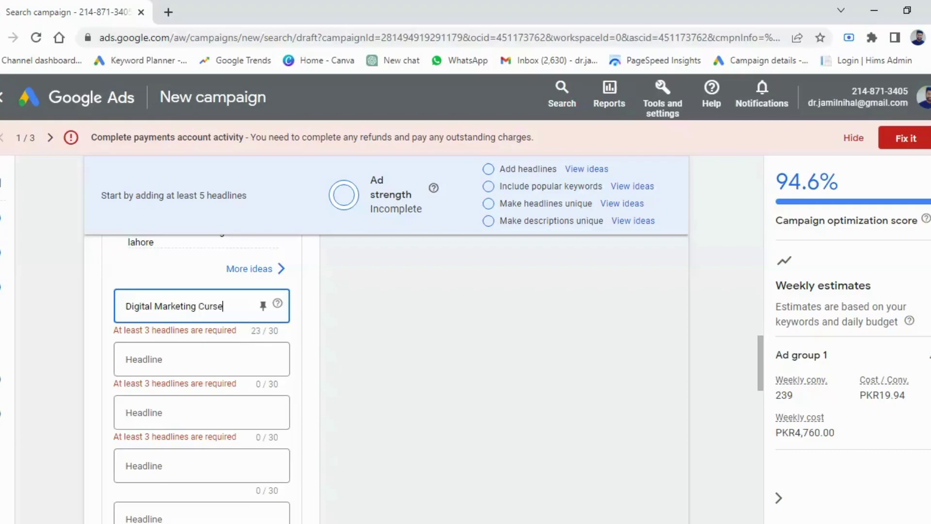
# - Enter "Enroll Now" as the second headline and "Jeff Institute" as the third headline of the ad
pyautogui.click(221, 364)
pyautogui.write('E')
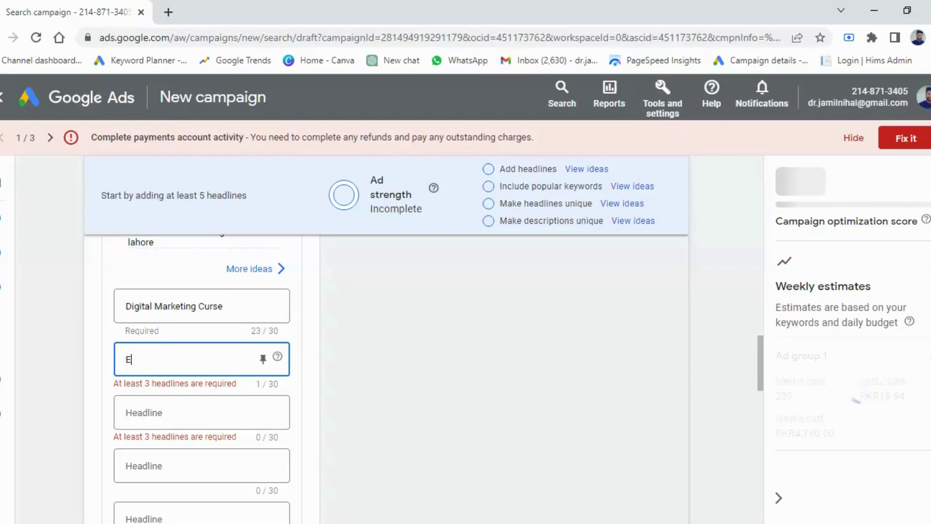
pyautogui.write('nroll ')
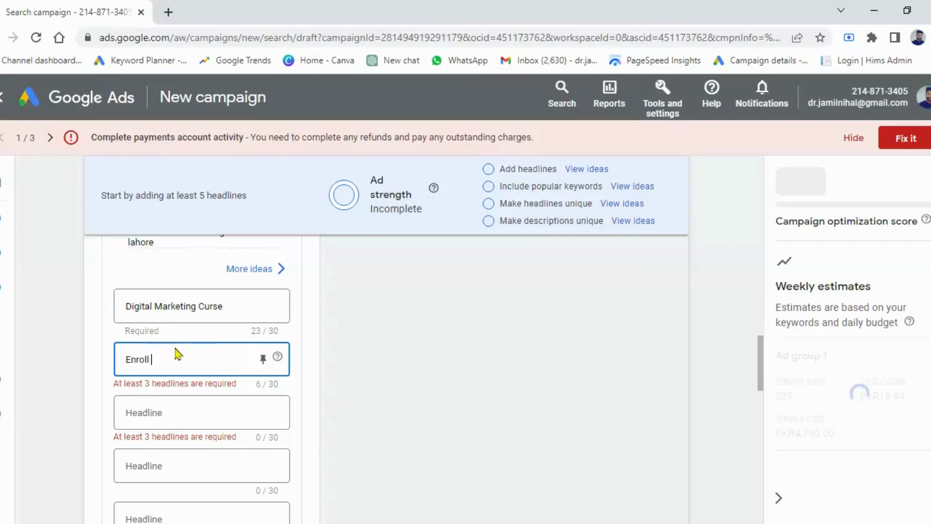
pyautogui.write('Now')
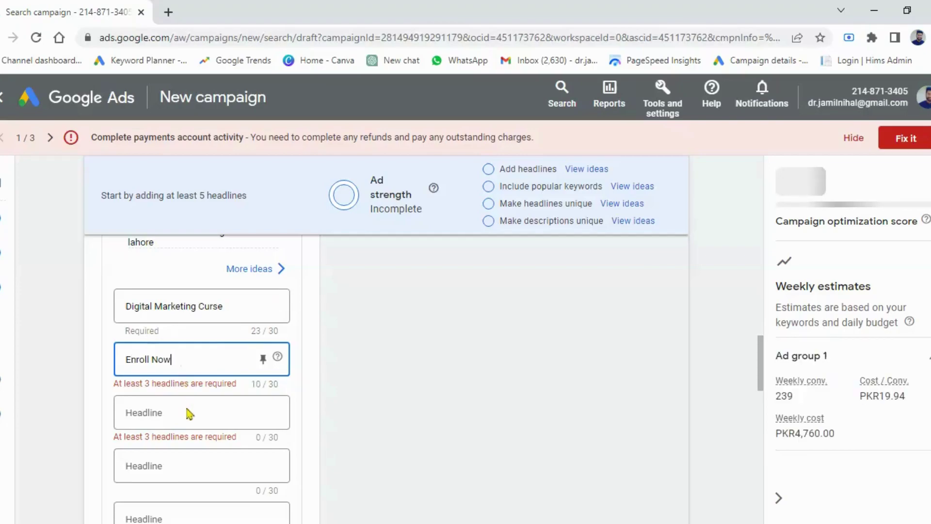
pyautogui.click(189, 414)
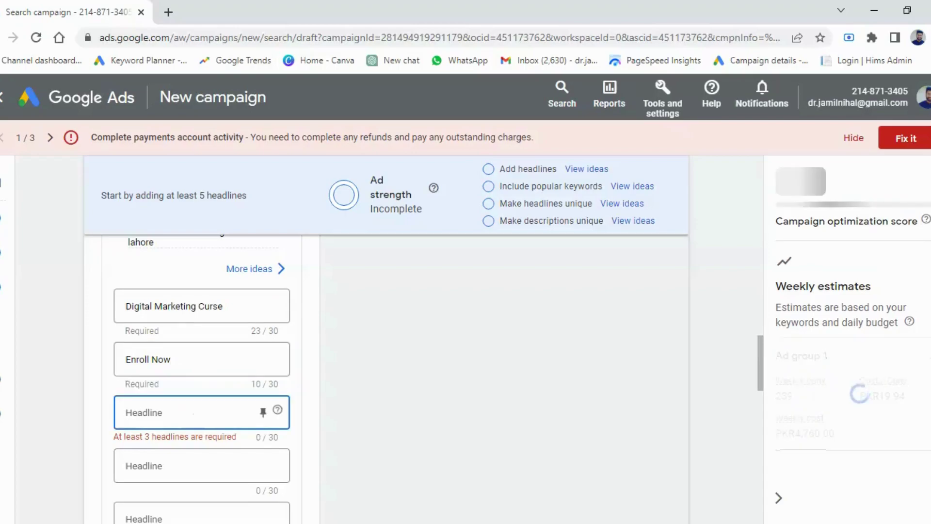
pyautogui.write('Jeff Ins')
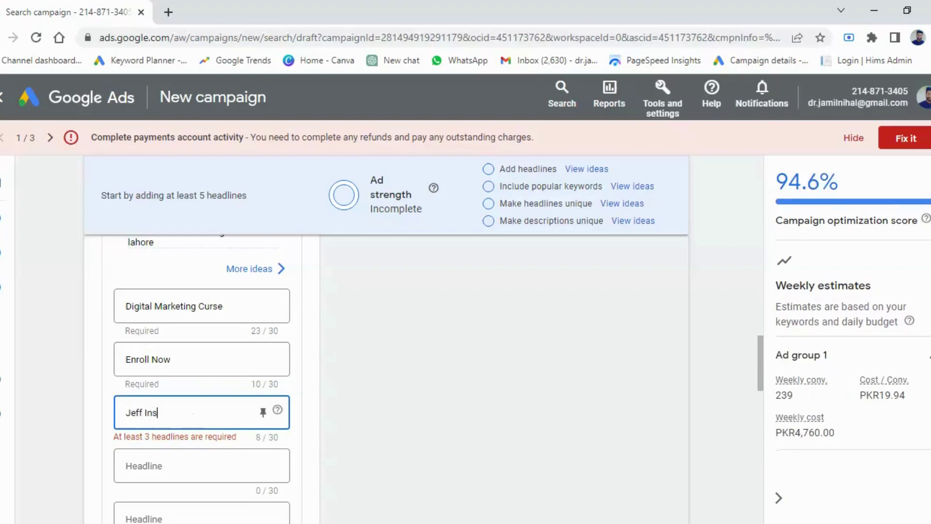
pyautogui.write('titute')
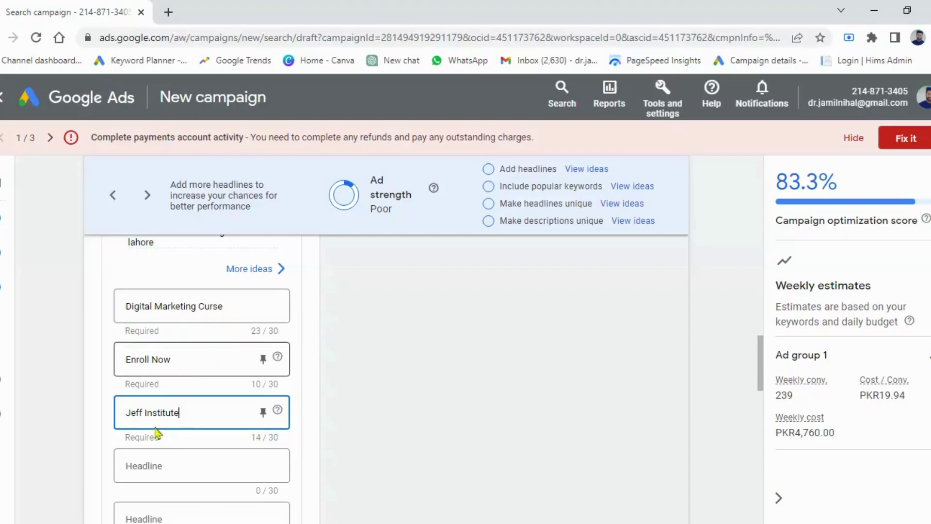
pyautogui.click(413, 390)
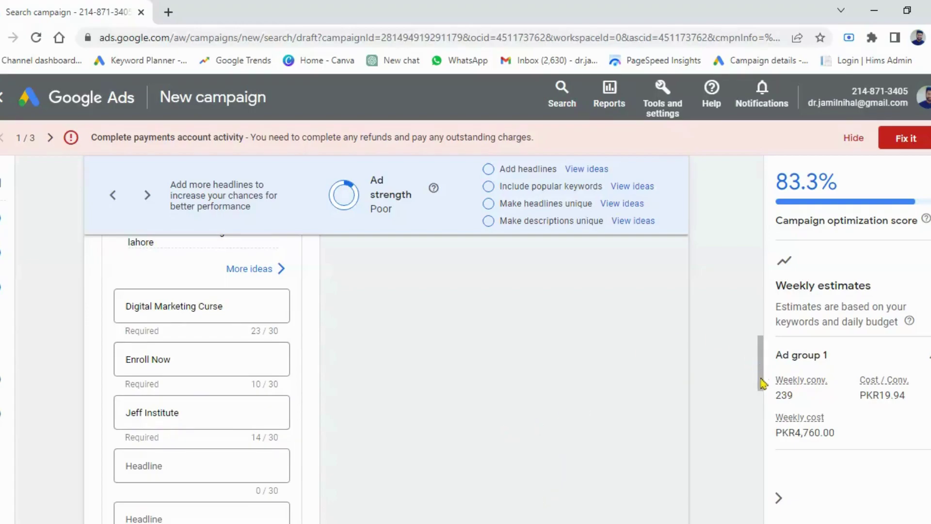
# - Enter "Learn to Ear" as the ad's first description
pyautogui.scroll(-2, 763, 404)
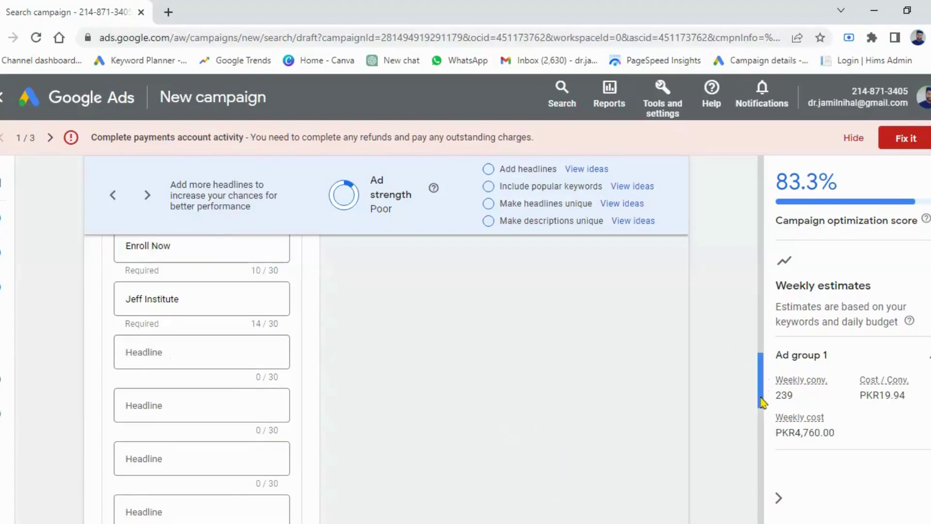
pyautogui.scroll(-1, 763, 408)
pyautogui.scroll(-3, 764, 422)
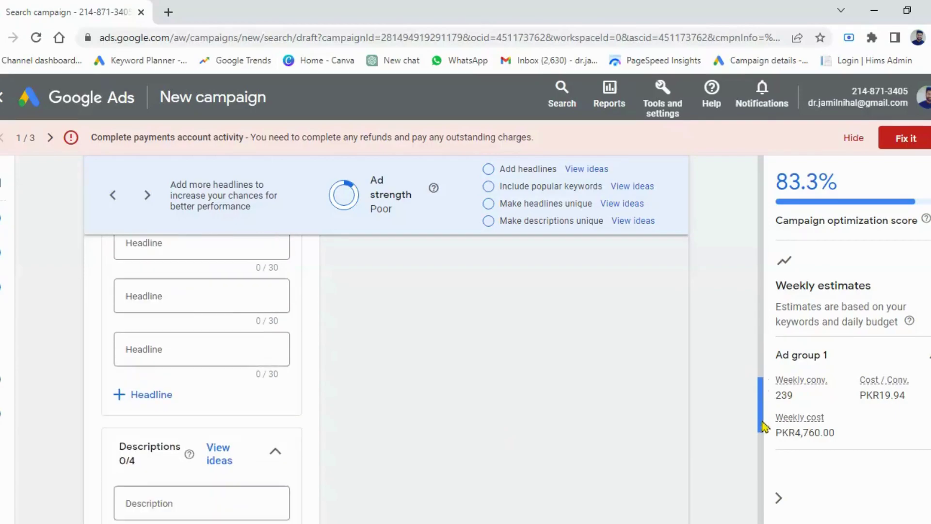
pyautogui.scroll(-2, 764, 439)
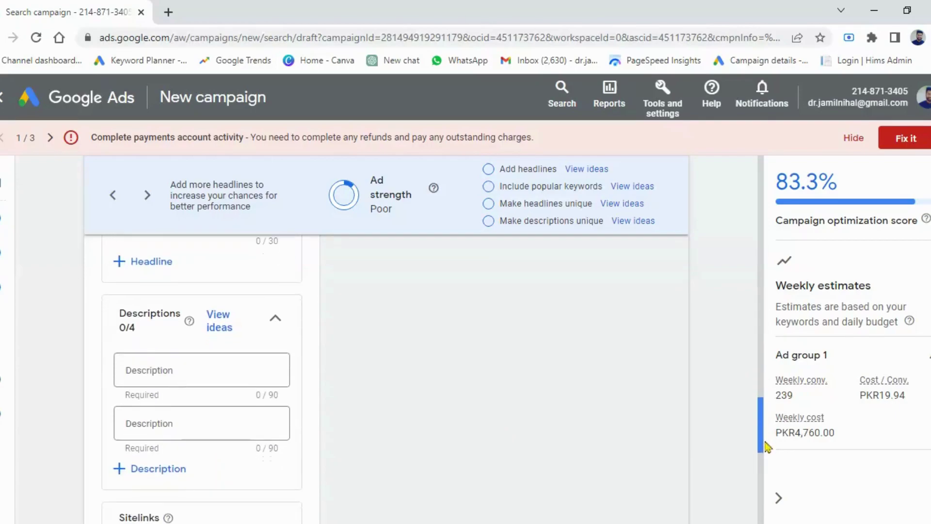
pyautogui.click(191, 374)
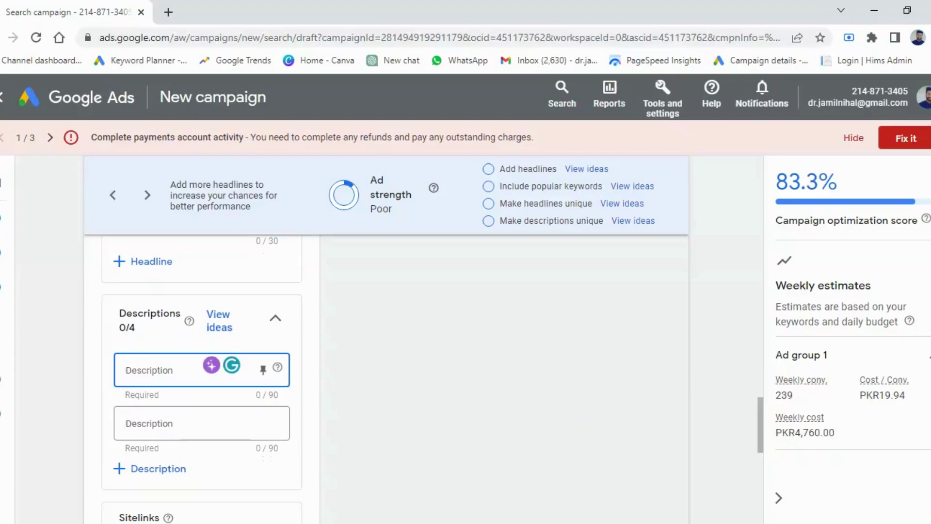
pyautogui.write('Learn ')
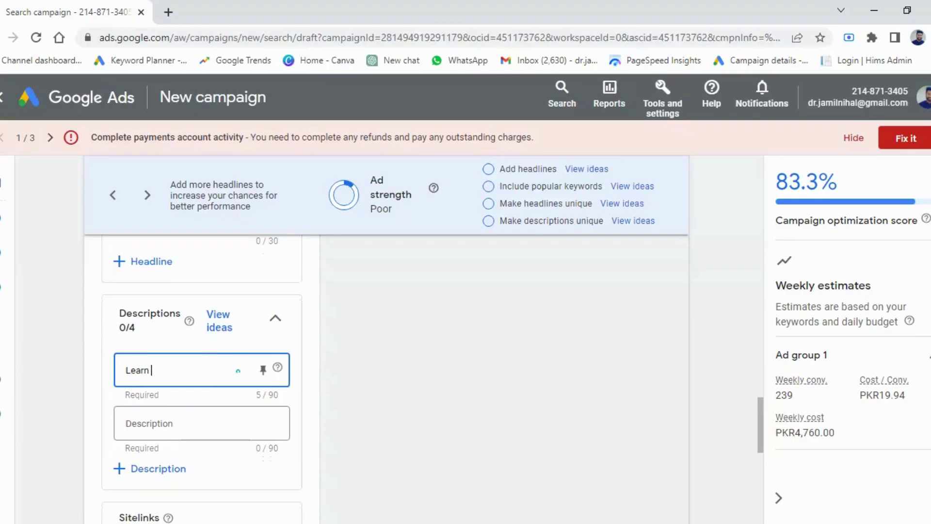
pyautogui.write('to Ear')
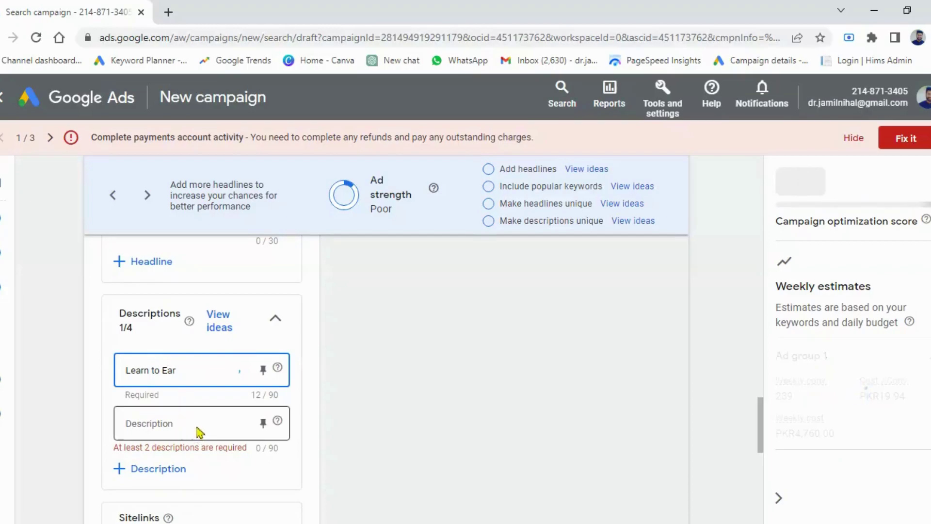
# - Enter "This course will will provide deeper understanding of digital marketing campaigns" as the ad's second description
pyautogui.click(199, 430)
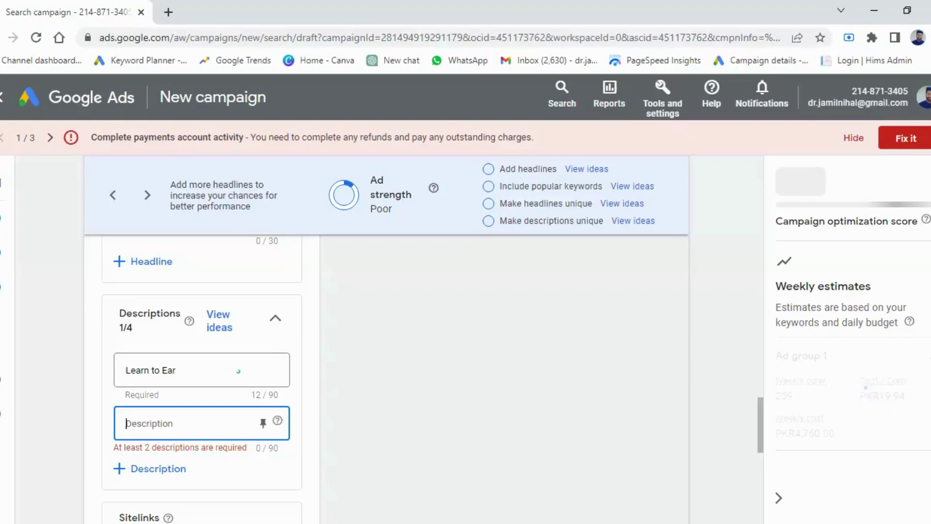
pyautogui.write('This course will will pro')
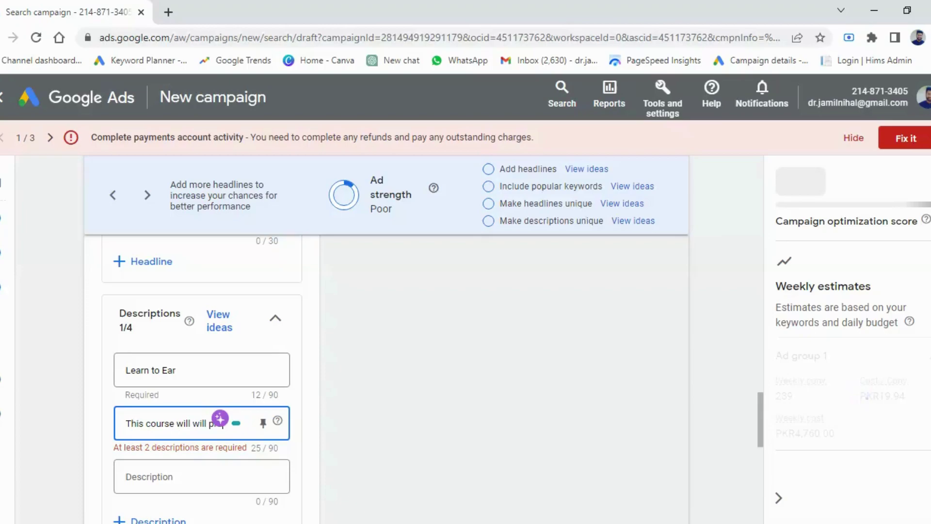
pyautogui.write('vide deeper undert')
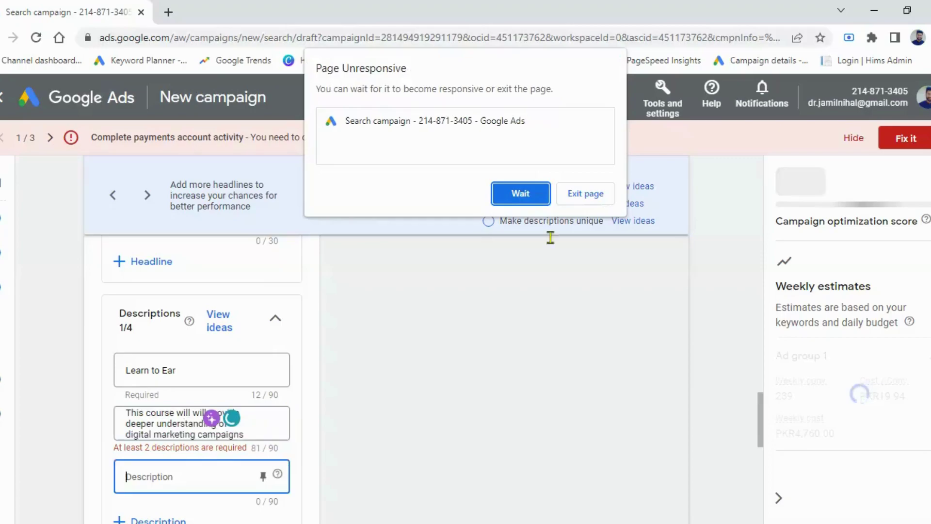
# - Choose to wait for the unresponsive page and enter "Click here for registation" as the ad's third description
pyautogui.click(520, 197)
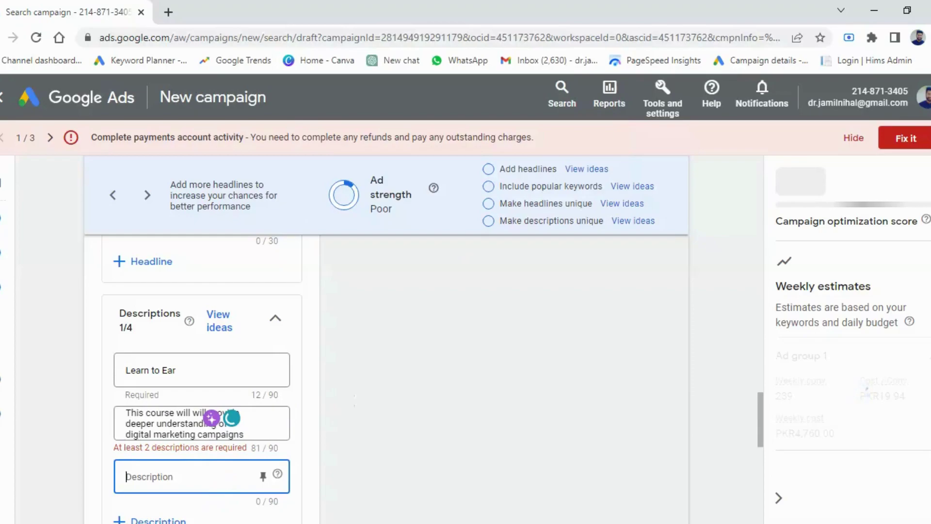
pyautogui.write('Click')
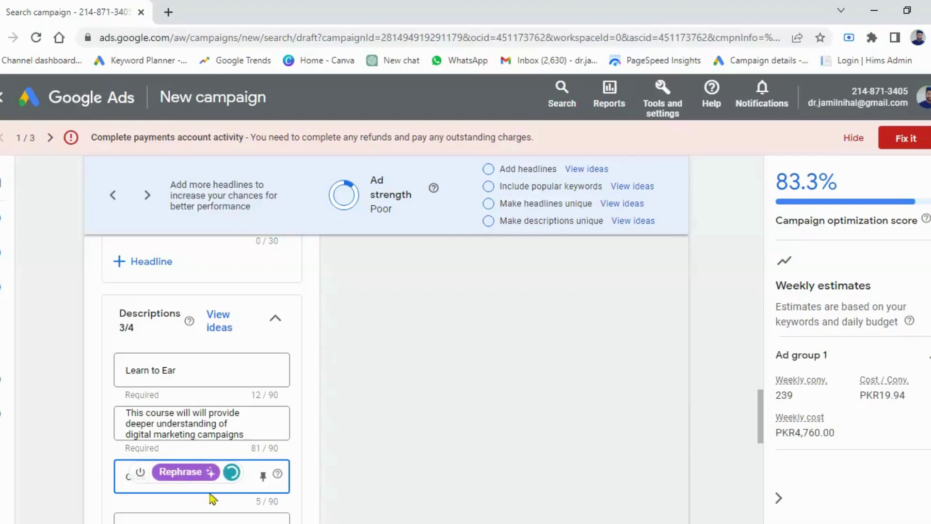
pyautogui.write('here for regist')
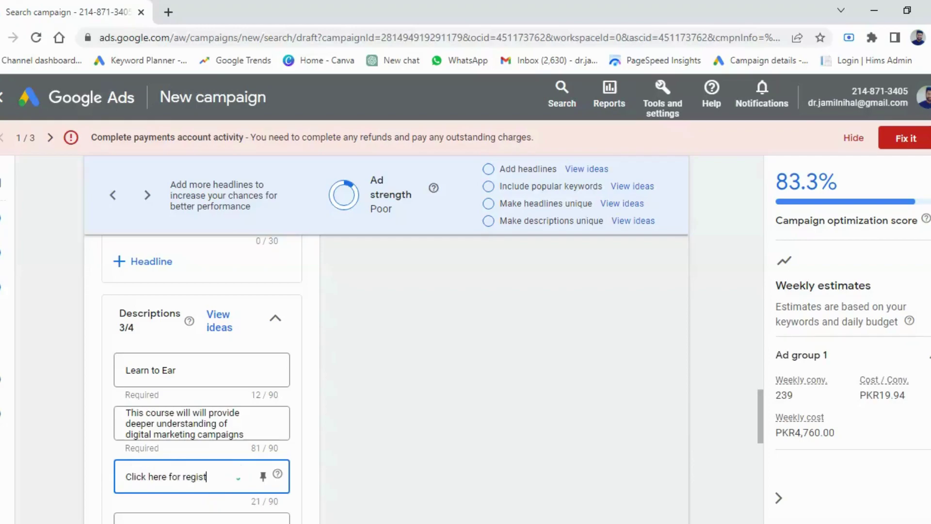
pyautogui.write('ation')
pyautogui.moveTo(760, 444); pyautogui.dragTo(761, 468)
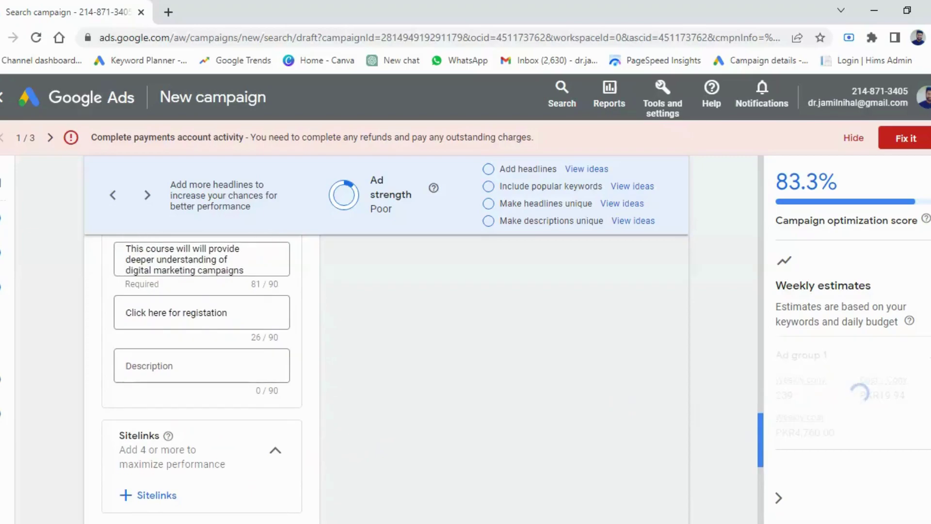
pyautogui.moveTo(760, 468); pyautogui.dragTo(761, 472)
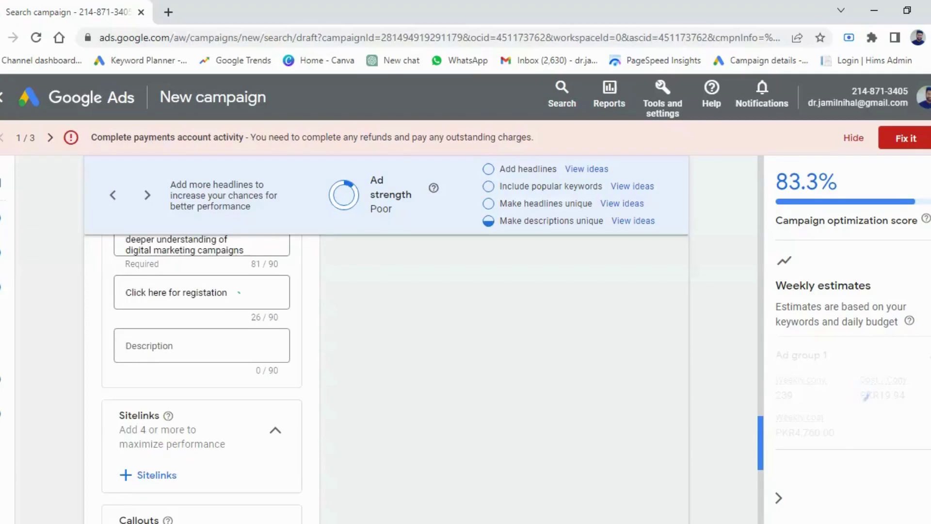
pyautogui.scroll(-2, 761, 482)
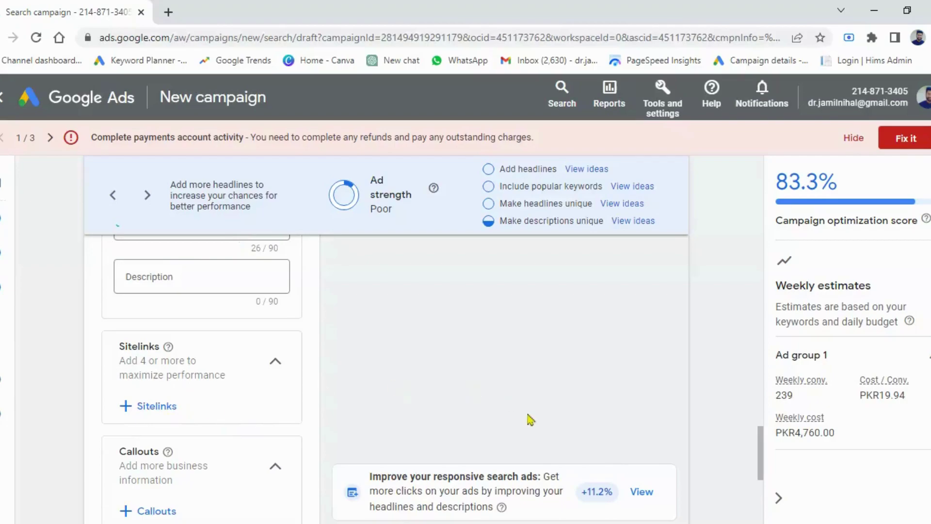
pyautogui.moveTo(761, 470); pyautogui.dragTo(762, 495)
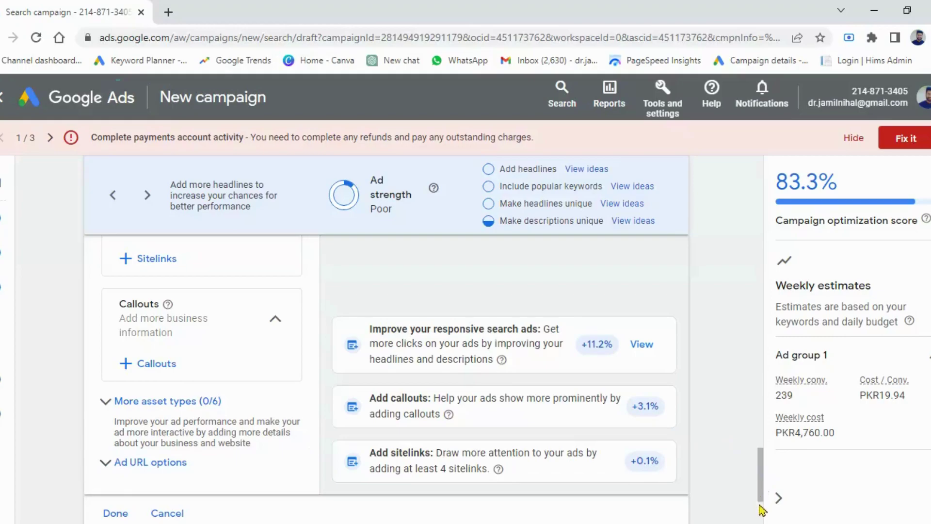
# - Finish the ad with its current headlines and descriptions and continue to the campaign's budget settings
pyautogui.scroll(-2, 760, 508)
pyautogui.scroll(-1, 761, 509)
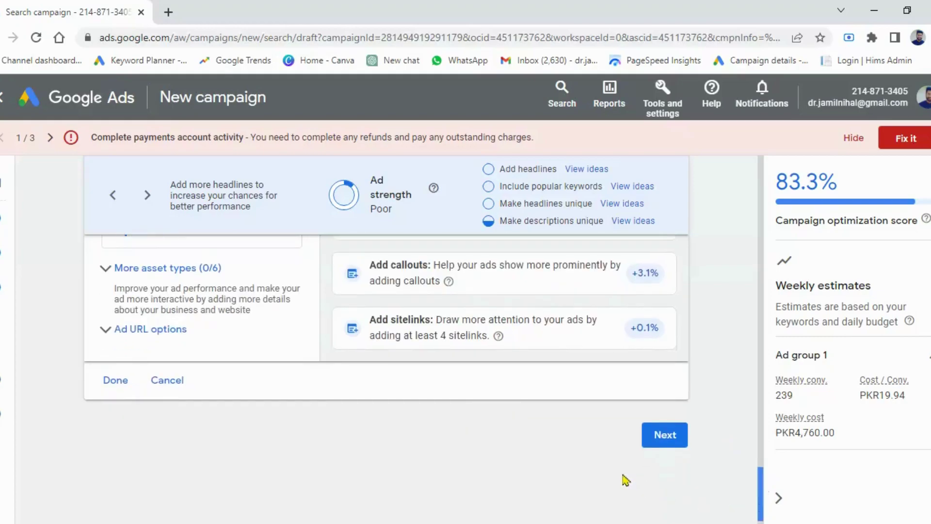
pyautogui.click(665, 434)
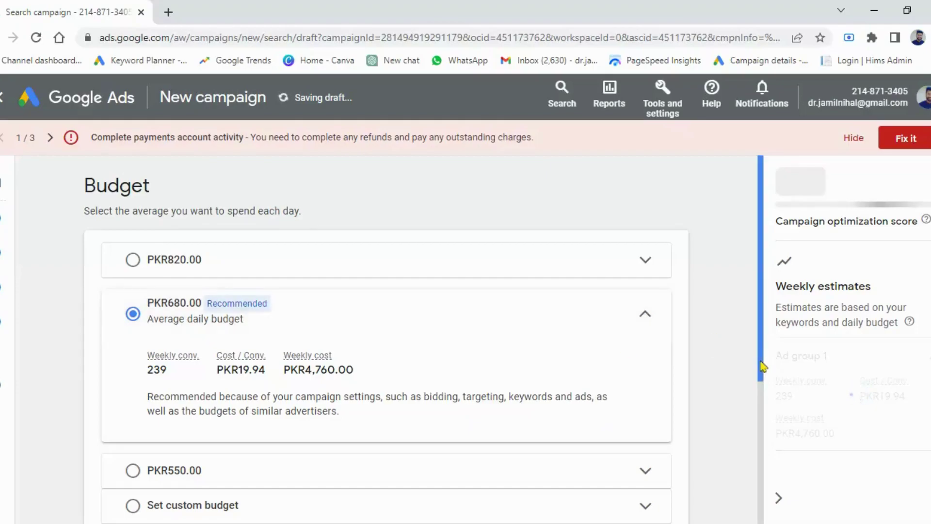
# - Choose a custom budget and set the campaign's average daily budget to PKR 1,000
pyautogui.moveTo(762, 368); pyautogui.dragTo(765, 419)
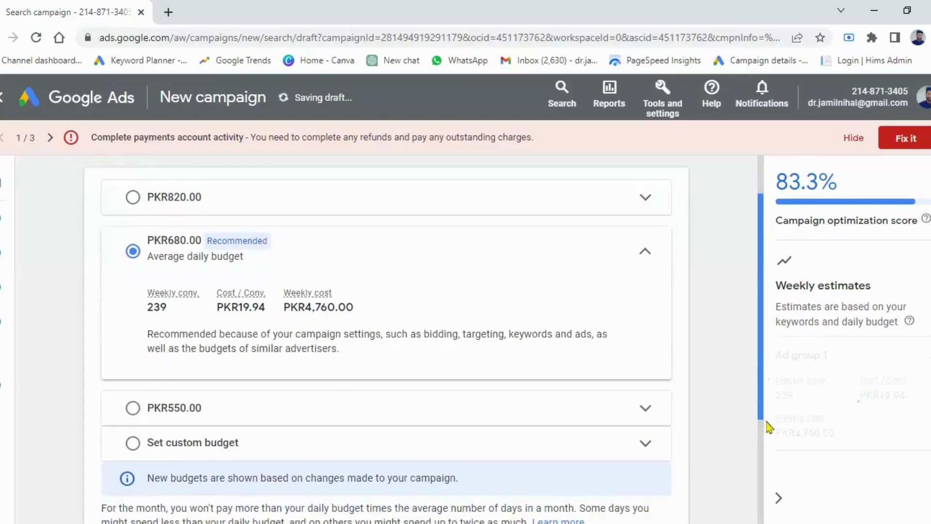
pyautogui.scroll(-1, 767, 423)
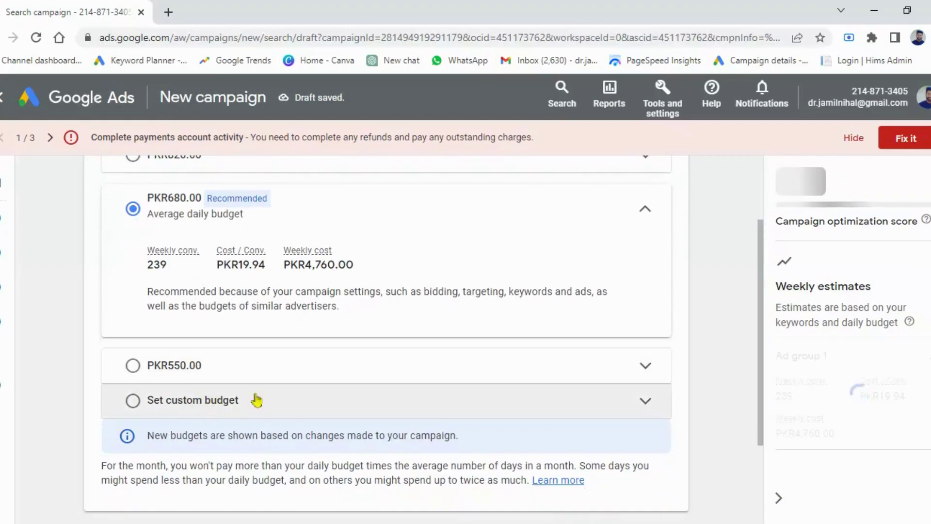
pyautogui.click(416, 415)
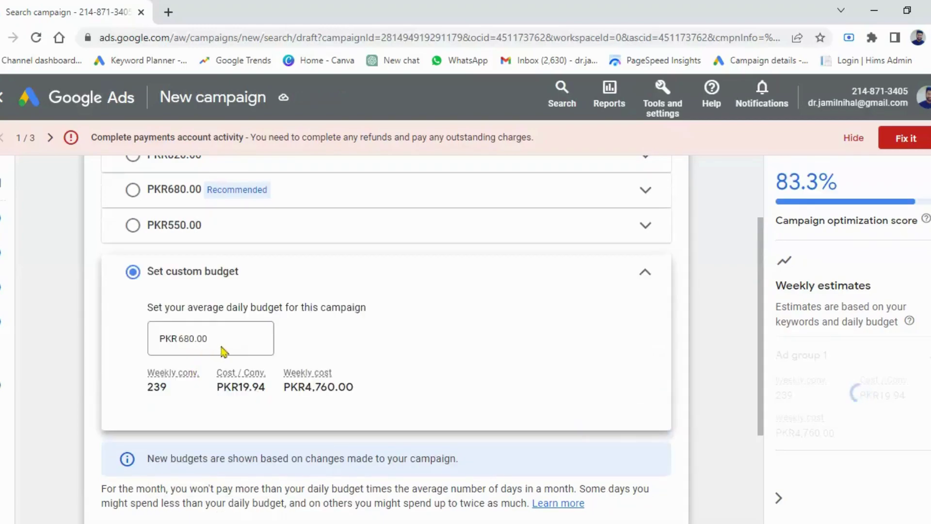
pyautogui.click(213, 338)
pyautogui.press('BackSpace')
pyautogui.press('BackSpace')
pyautogui.press('BackSpace')
pyautogui.press('BackSpace')
pyautogui.press('BackSpace')
pyautogui.press('BackSpace')
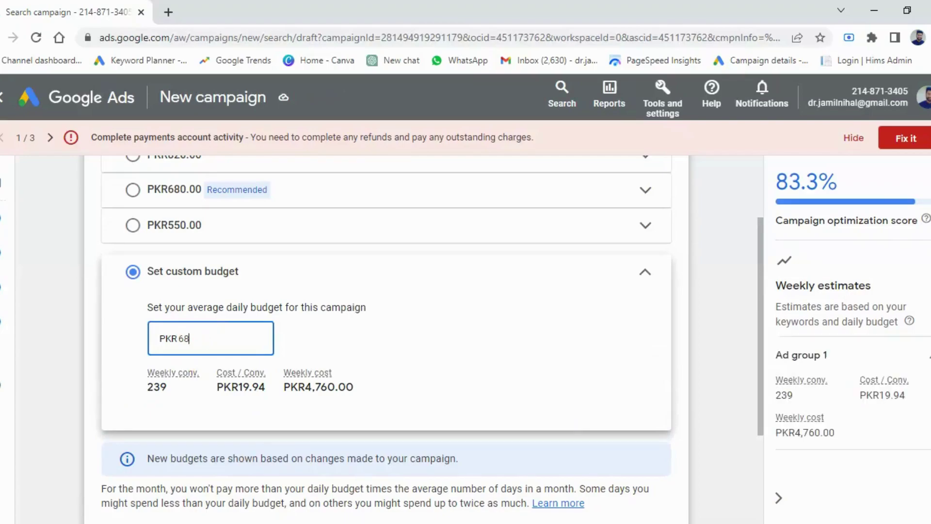
pyautogui.write('1000')
pyautogui.click(699, 429)
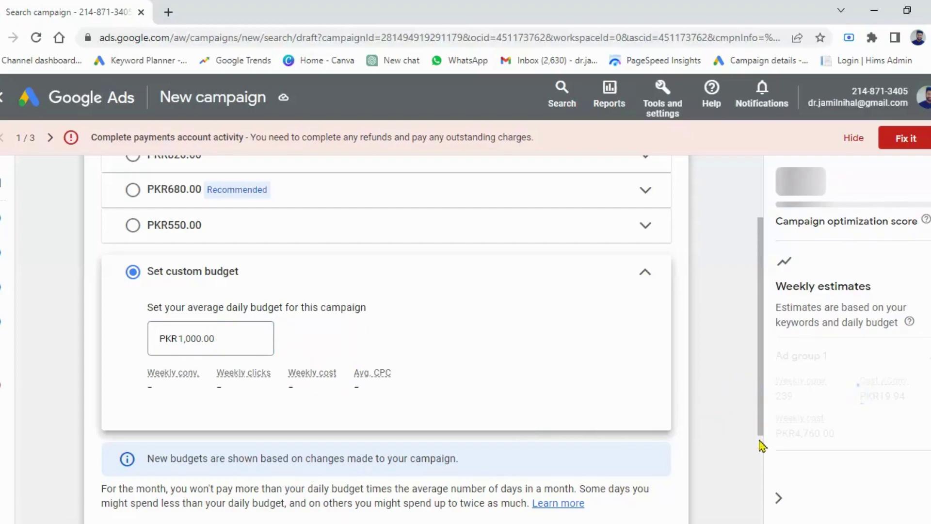
# - Continue to the campaign review and examine the summary from the issues and overview down to keywords, ads and budget
pyautogui.scroll(-2, 761, 448)
pyautogui.scroll(-1, 760, 461)
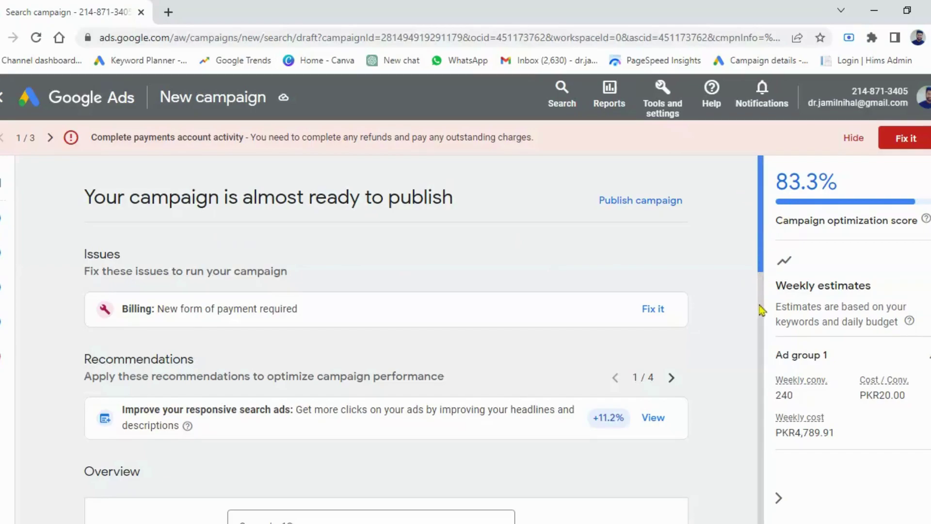
pyautogui.scroll(-4, 762, 312)
pyautogui.scroll(-1, 762, 313)
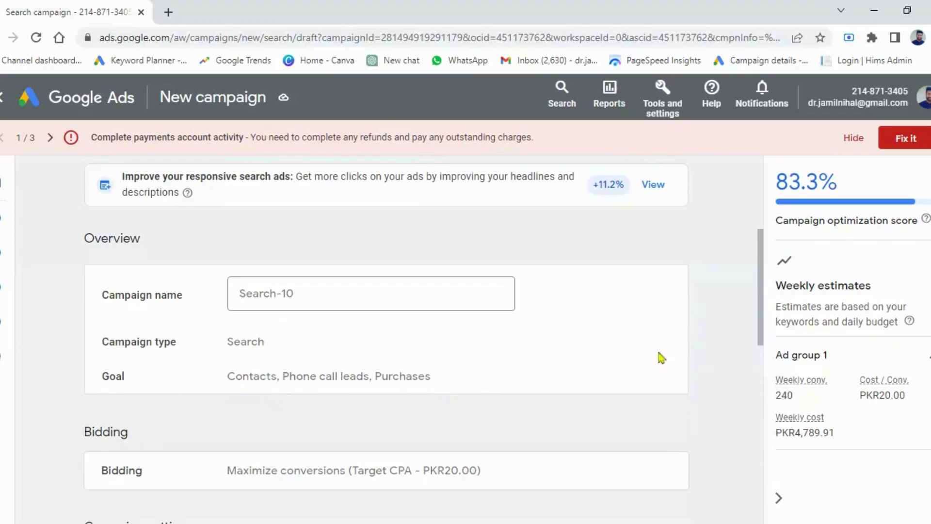
pyautogui.moveTo(760, 330); pyautogui.dragTo(771, 498)
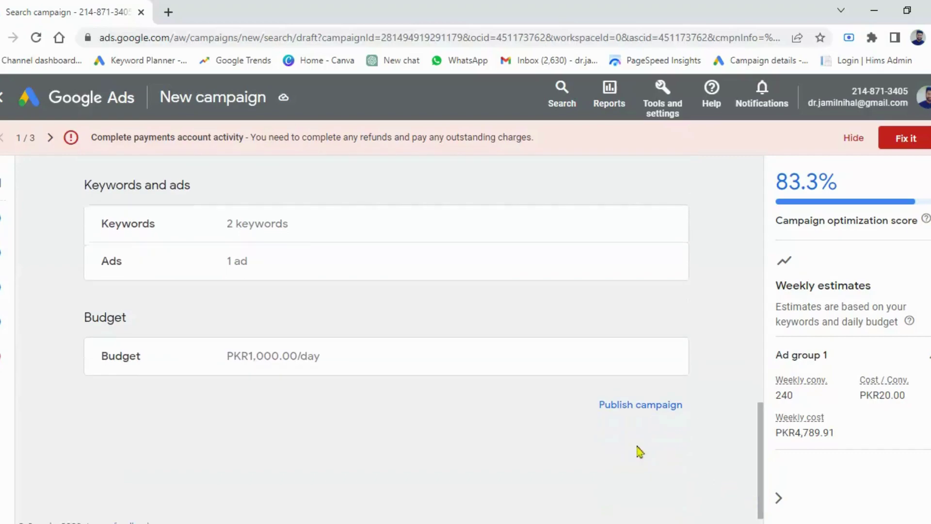